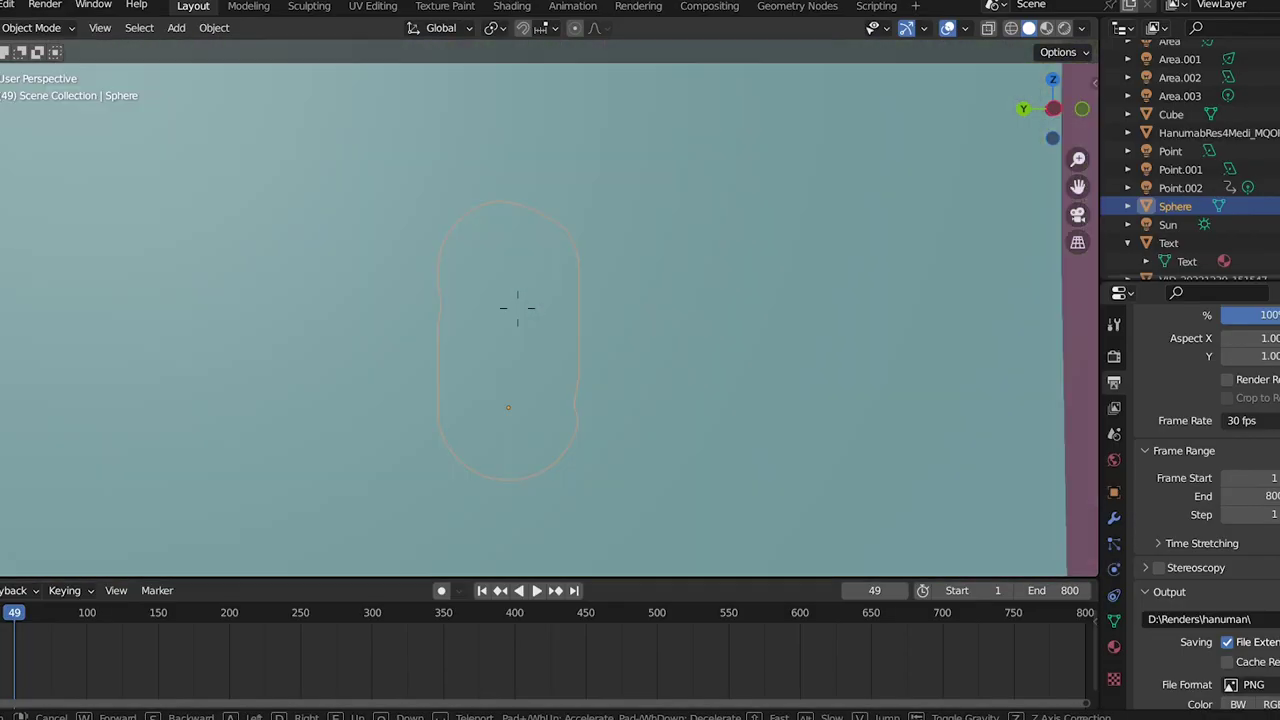
# Step: Walk backward out of the green rock mesh to reveal the surrounding hills and cave
pyautogui.press('s')
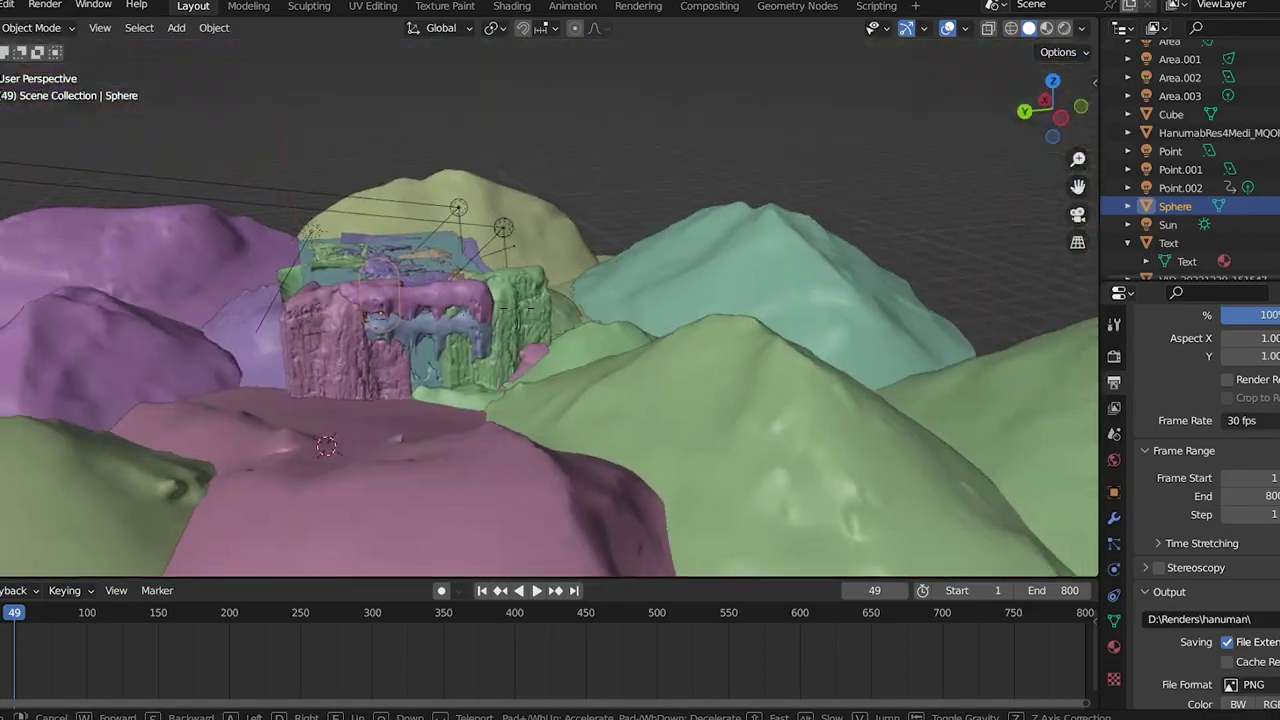
pyautogui.press('s')
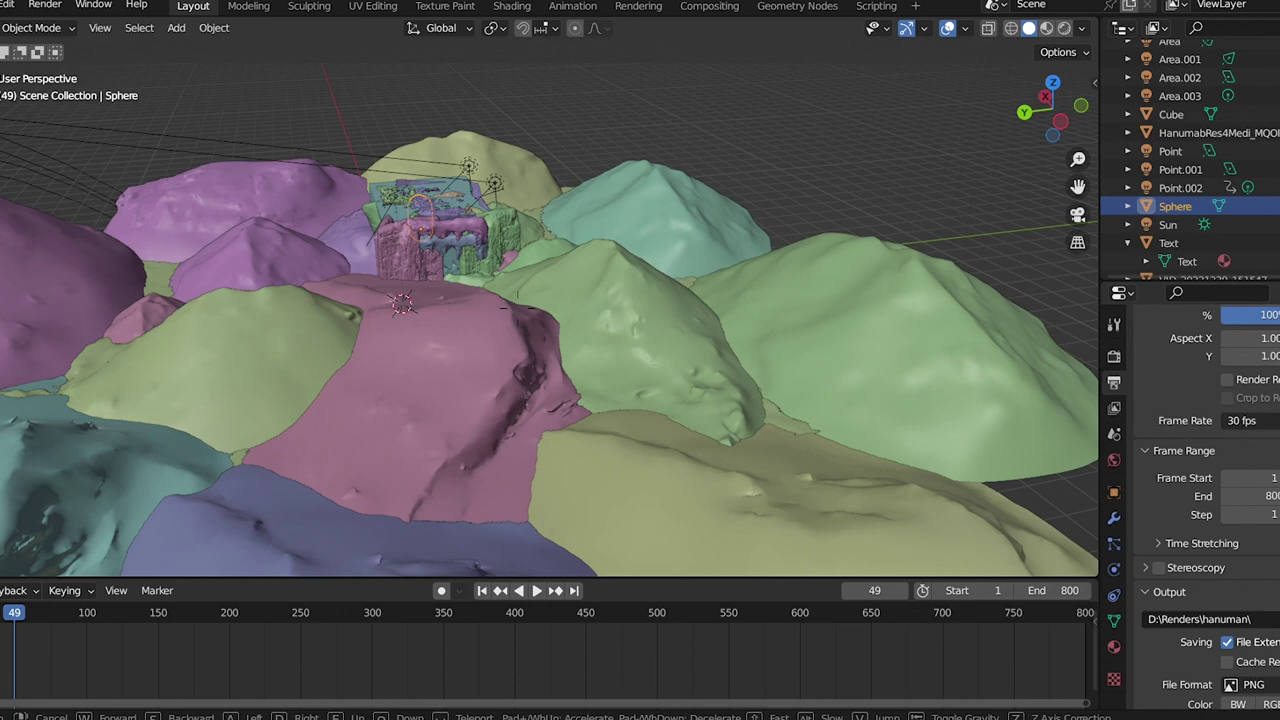
pyautogui.press('s')
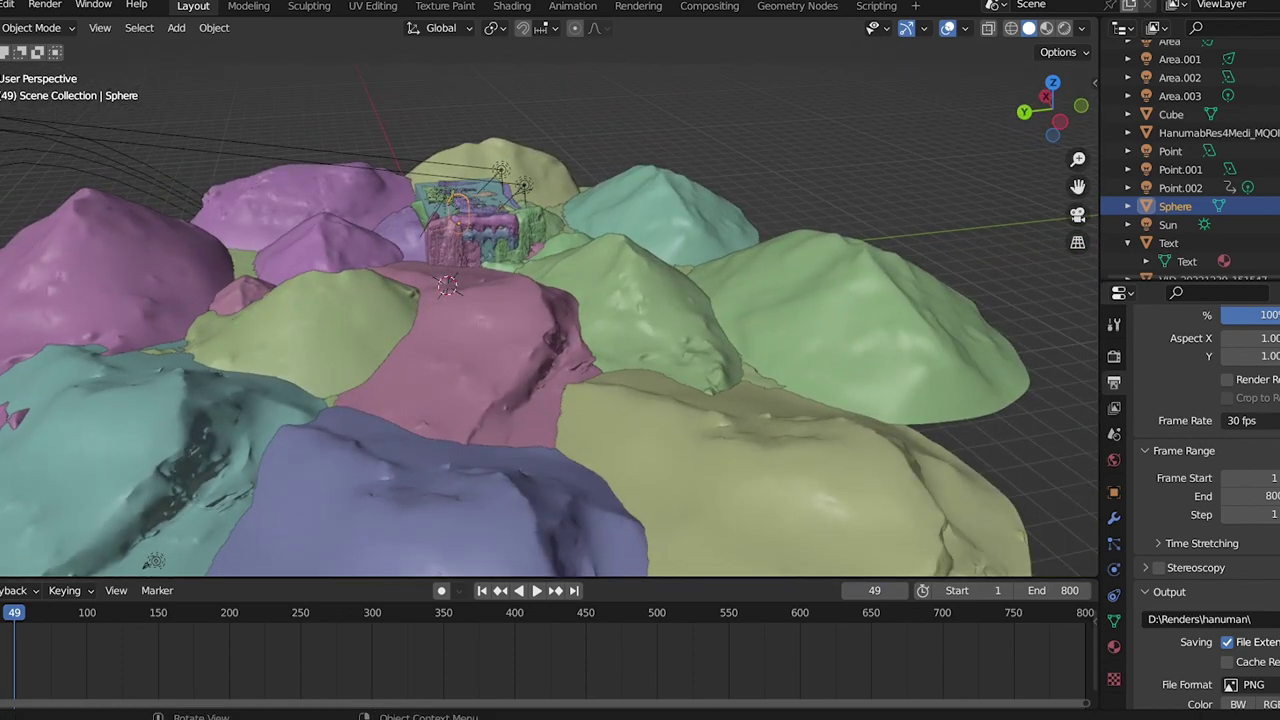